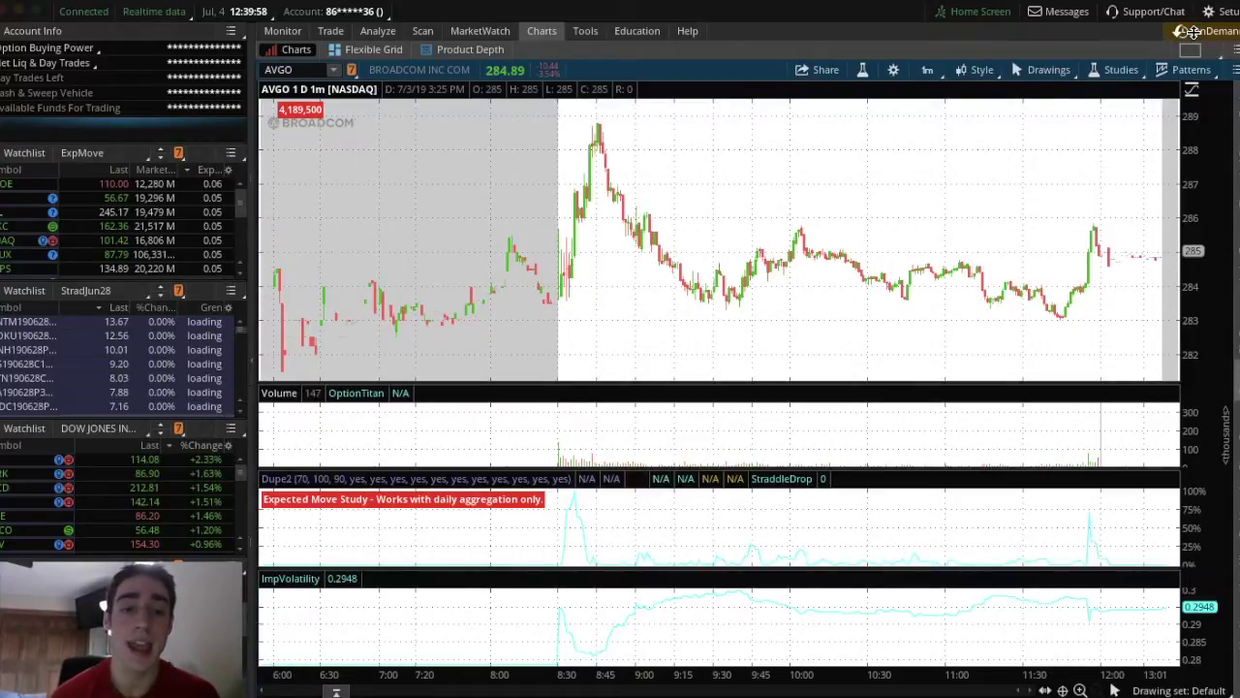
# Start the OnDemand replay and pause AVGO's chart at July 2, 08:52
pyautogui.click(1194, 32)
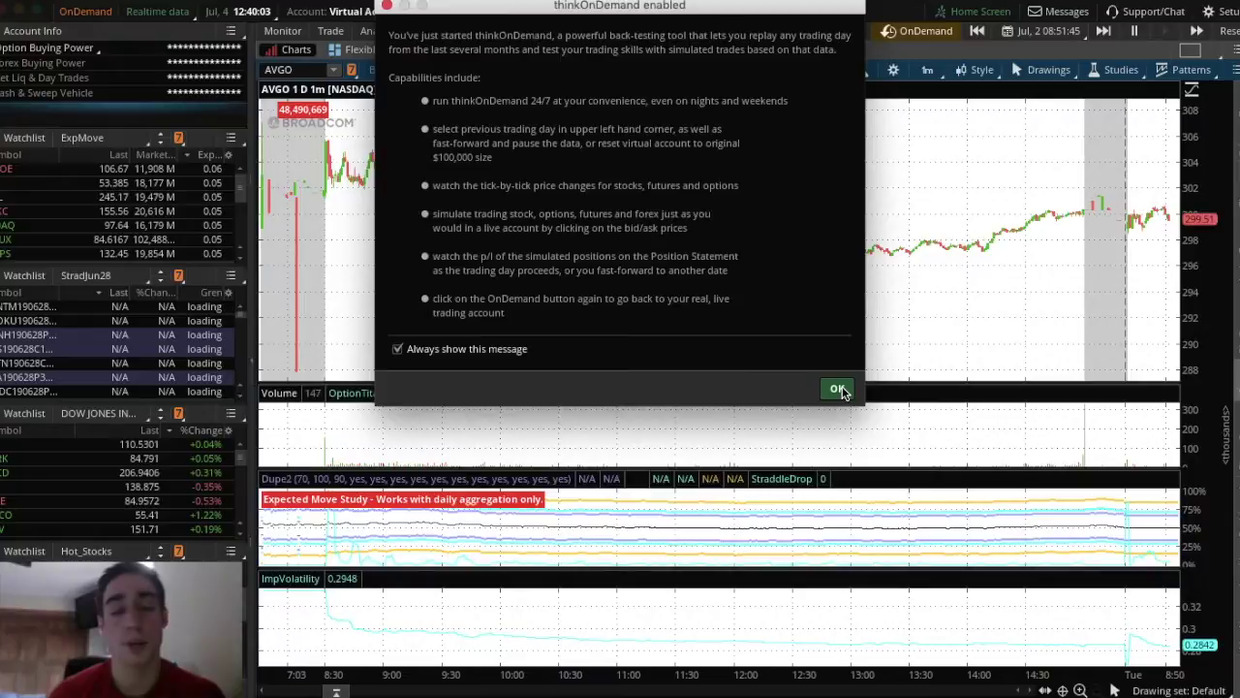
pyautogui.click(837, 389)
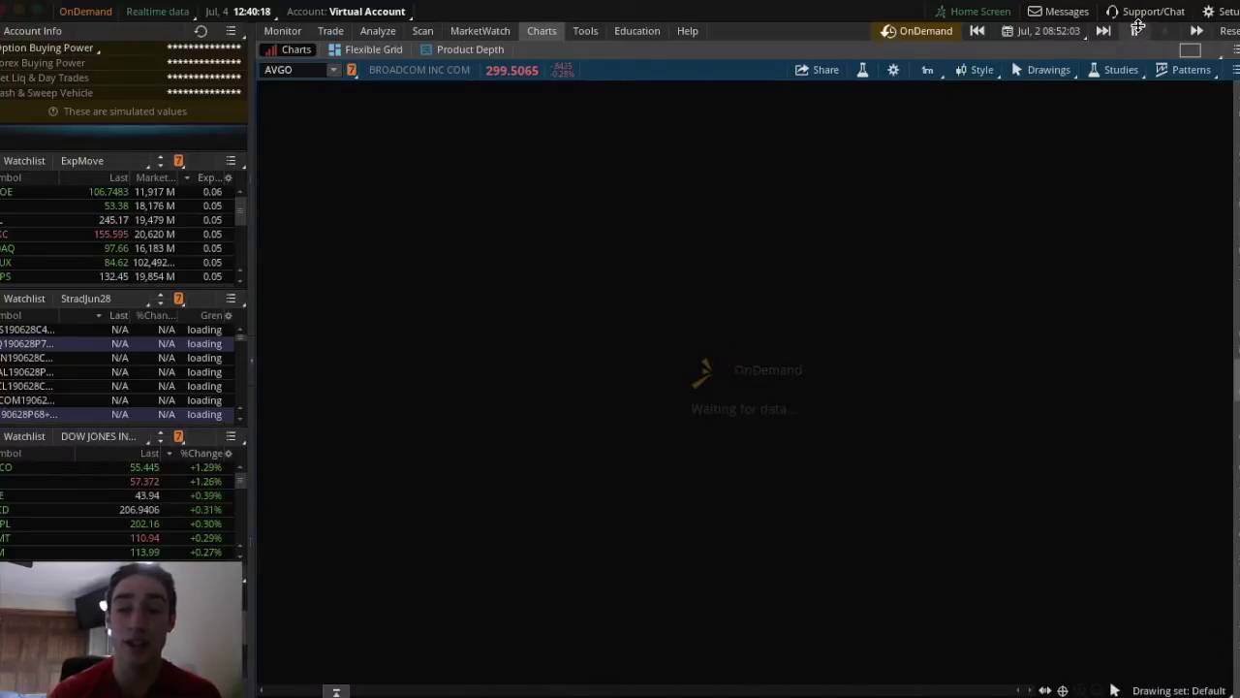
pyautogui.click(1135, 30)
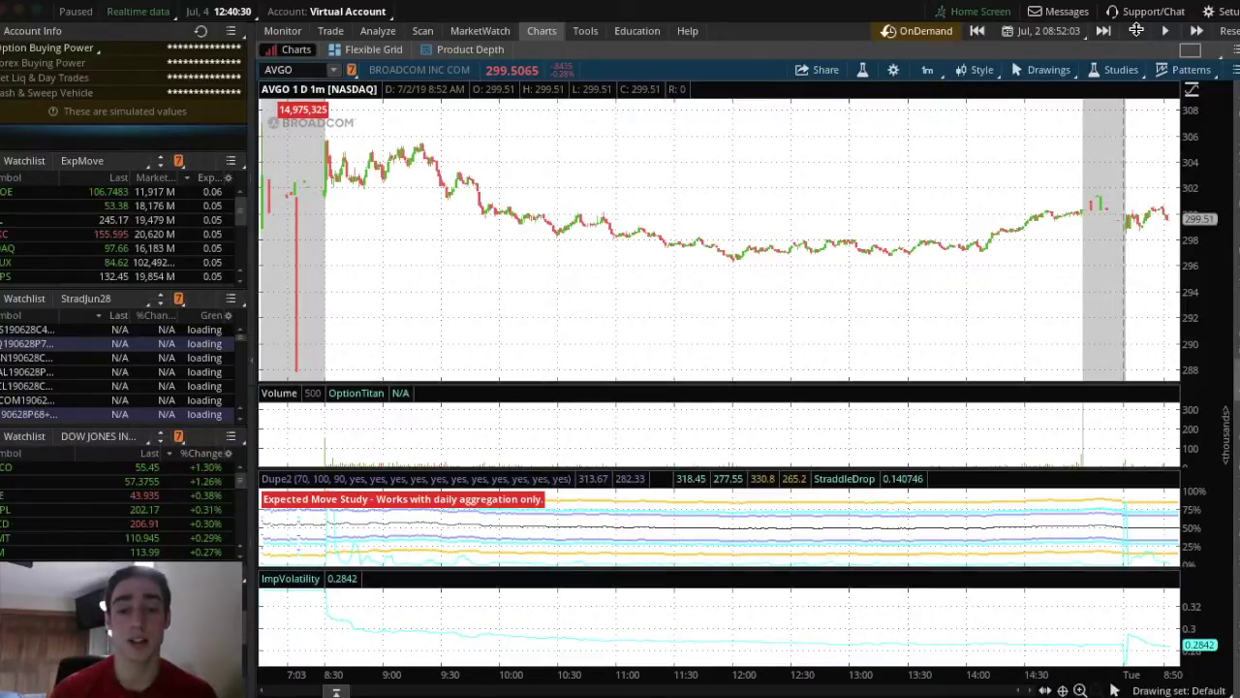
pyautogui.click(1038, 32)
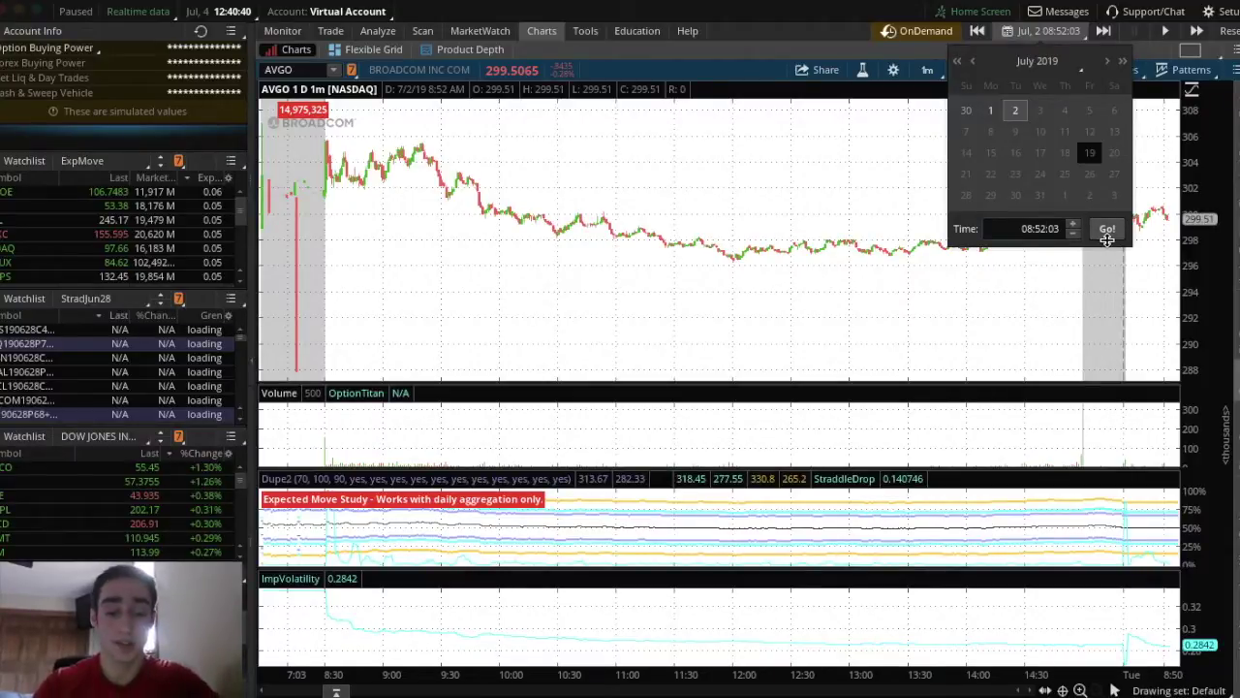
# Jump the replay to 08:30:00 on July 2 and resume playback
pyautogui.press('BackSpace')
pyautogui.press('BackSpace')
pyautogui.press('BackSpace')
pyautogui.write('30:')
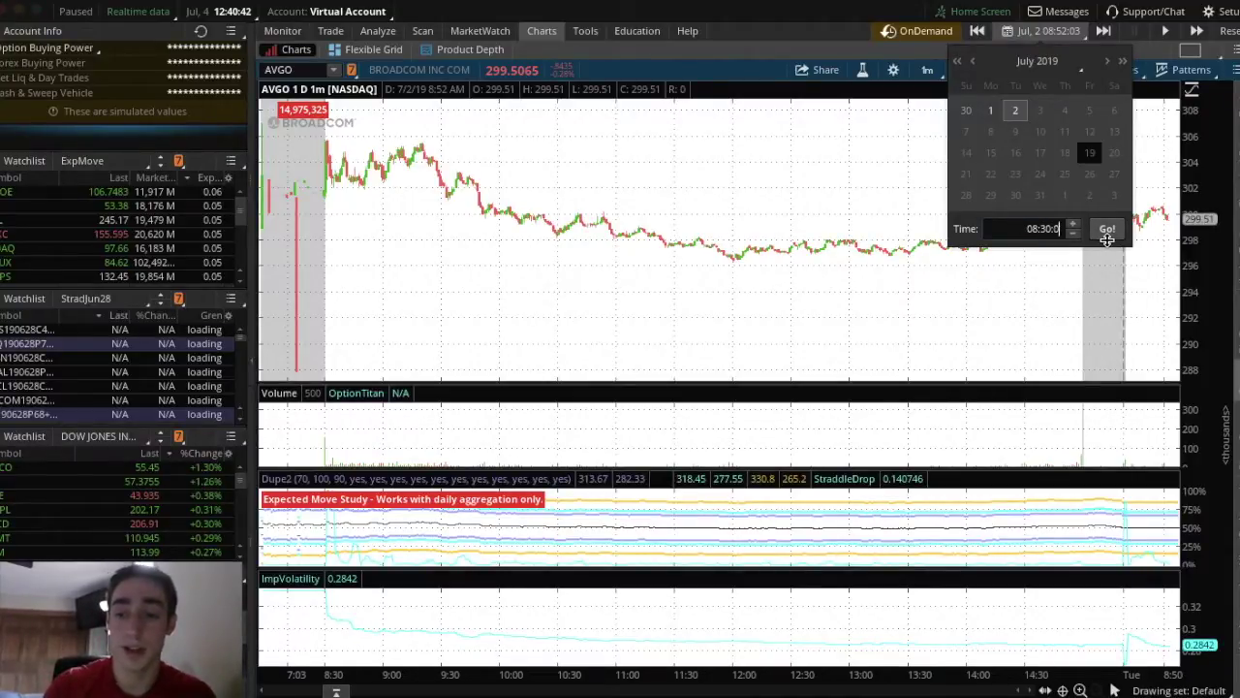
pyautogui.write('0')
pyautogui.click(1108, 230)
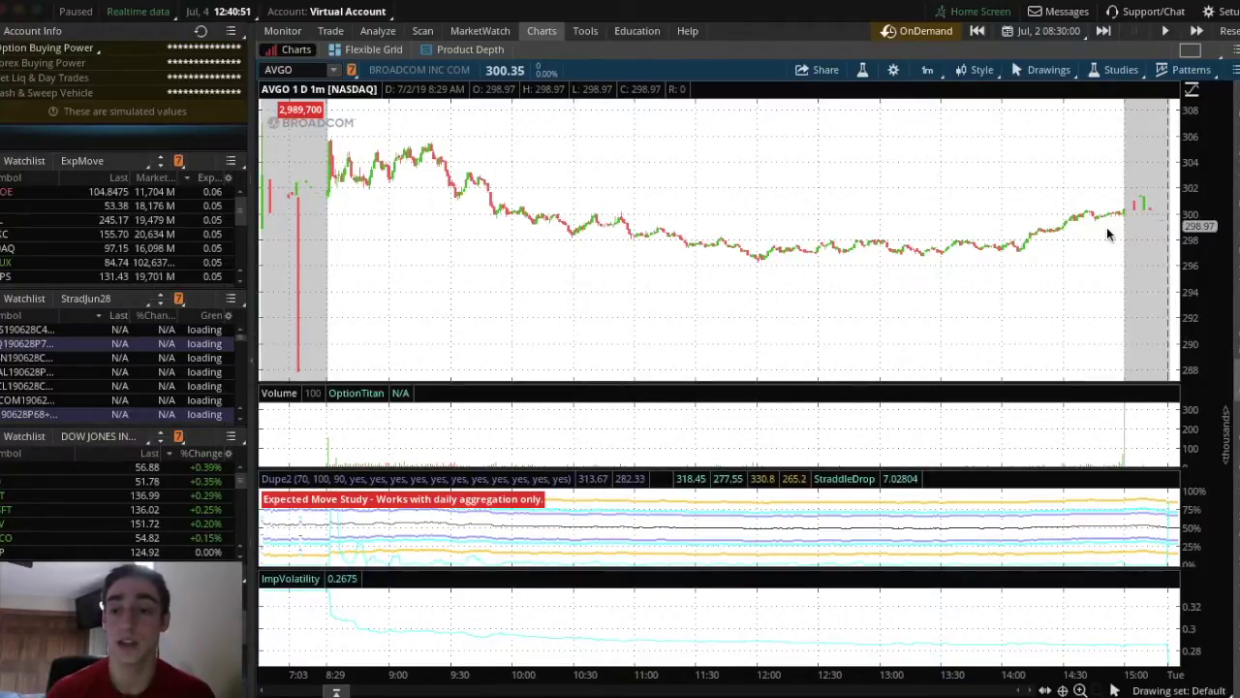
pyautogui.press('space')
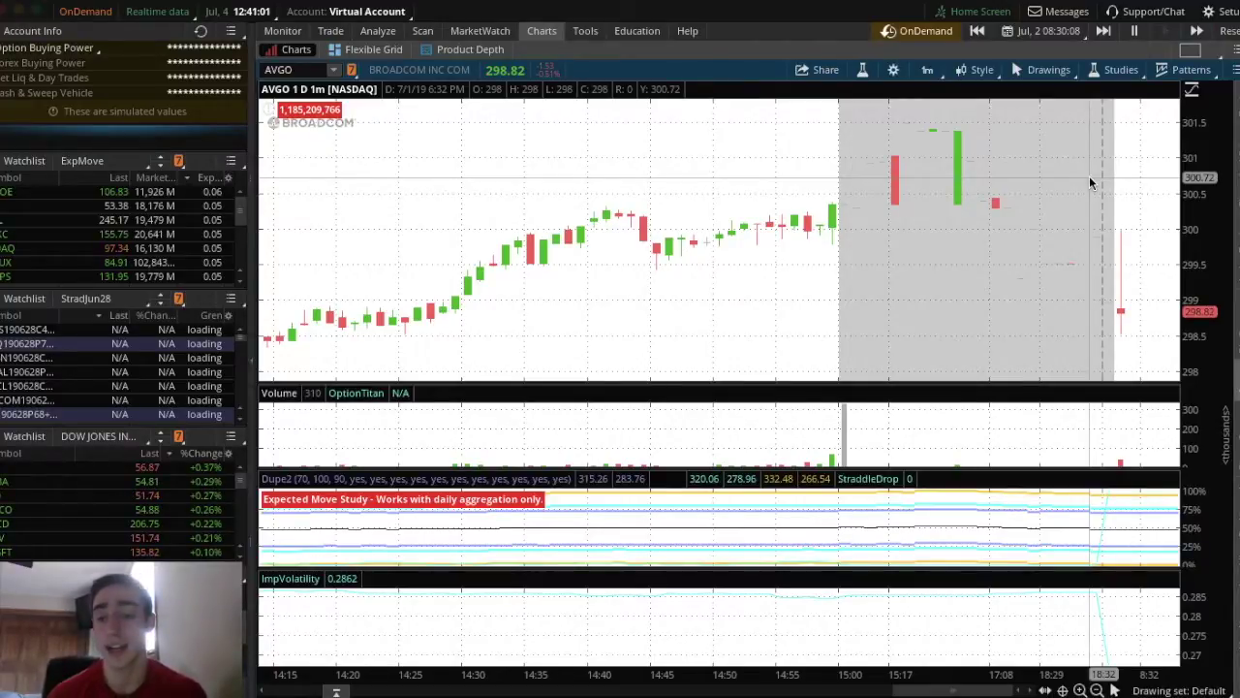
# Zoom the AVGO chart out and back in, then run playback at 3x speed
pyautogui.scroll(-3, 786, 159)
pyautogui.scroll(3, 1130, 202)
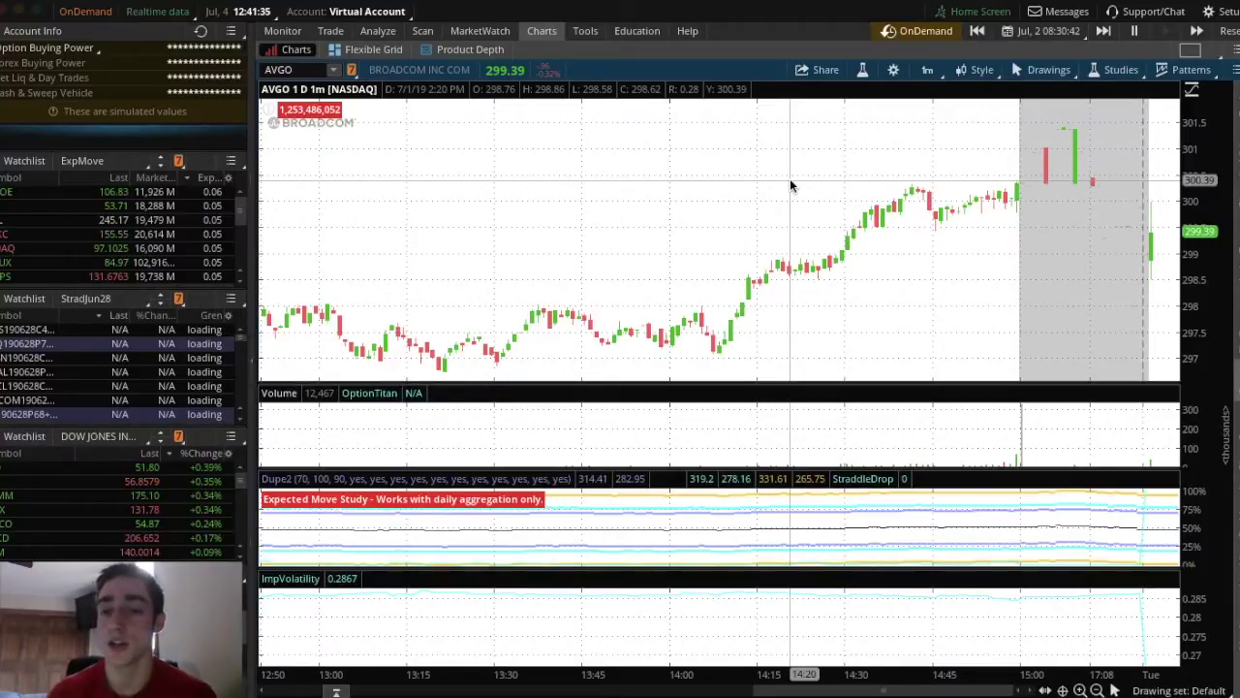
pyautogui.click(1195, 32)
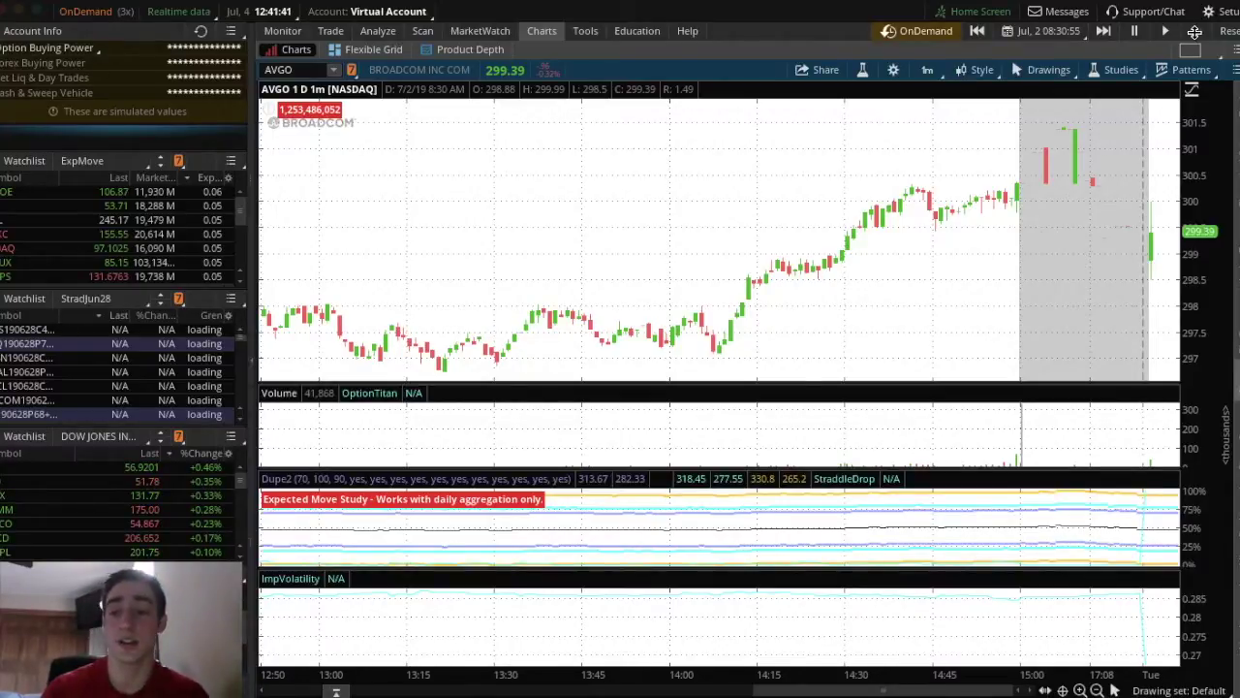
# Return to normal speed and step the replay forward two ten-minute jumps to 08:51
pyautogui.click(1186, 32)
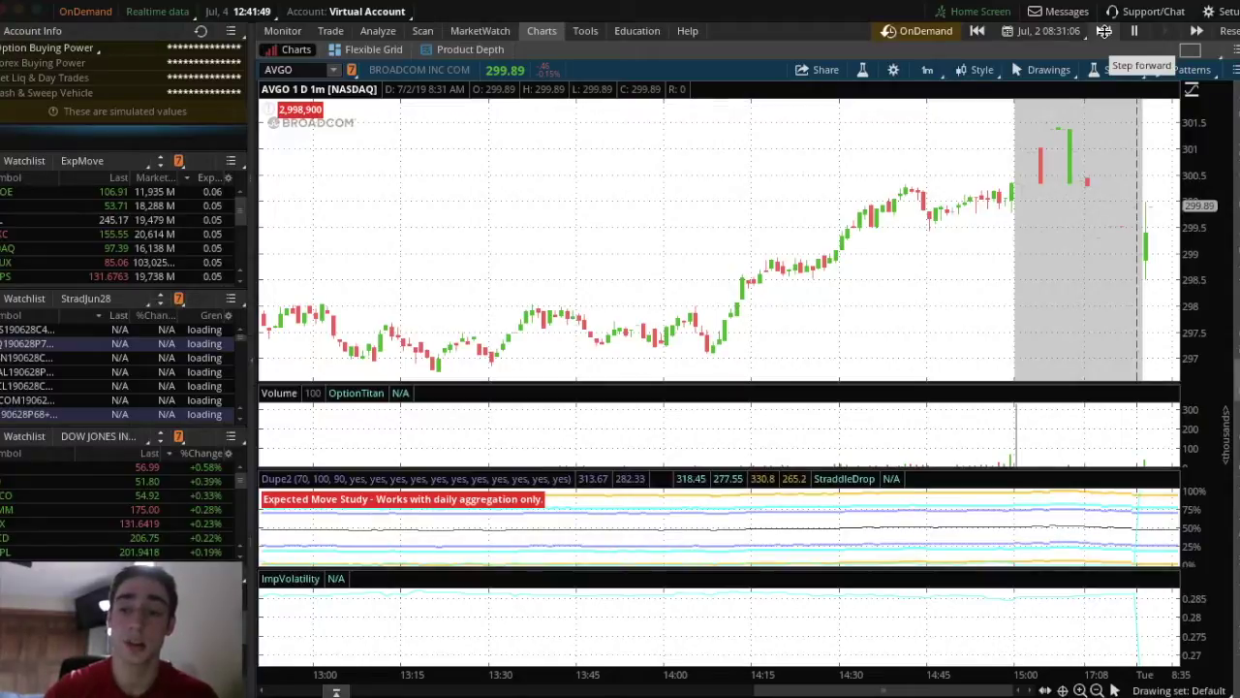
pyautogui.click(1103, 31)
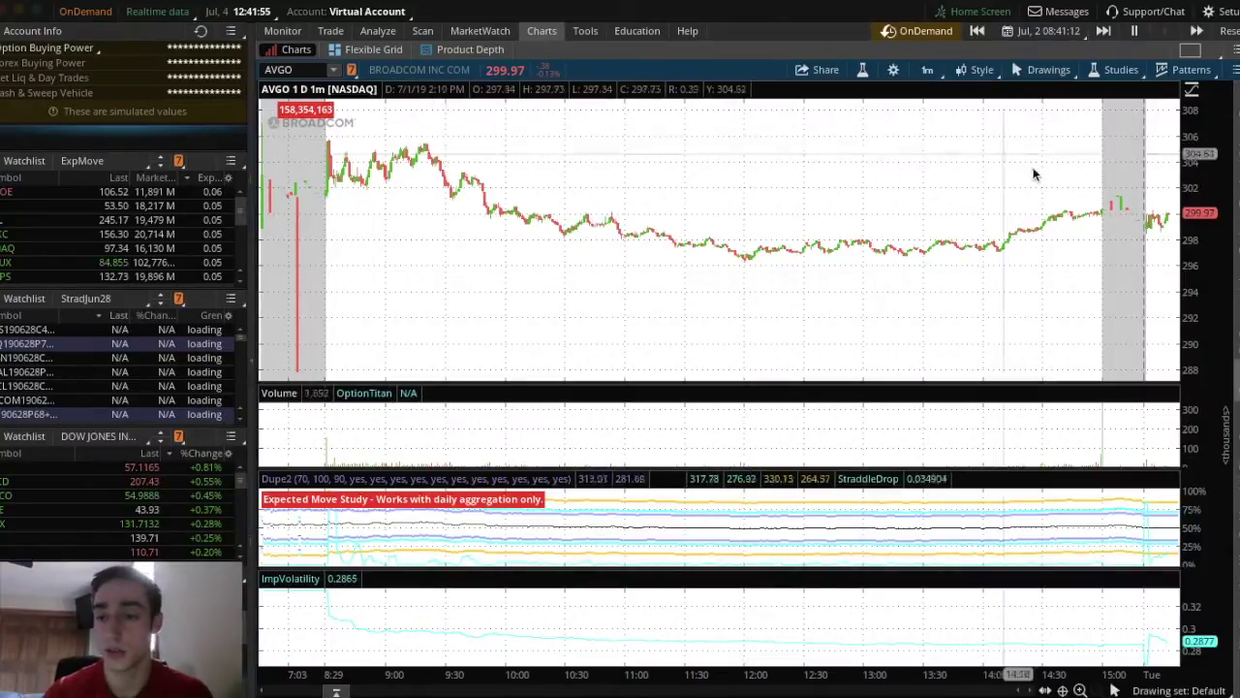
pyautogui.click(1107, 31)
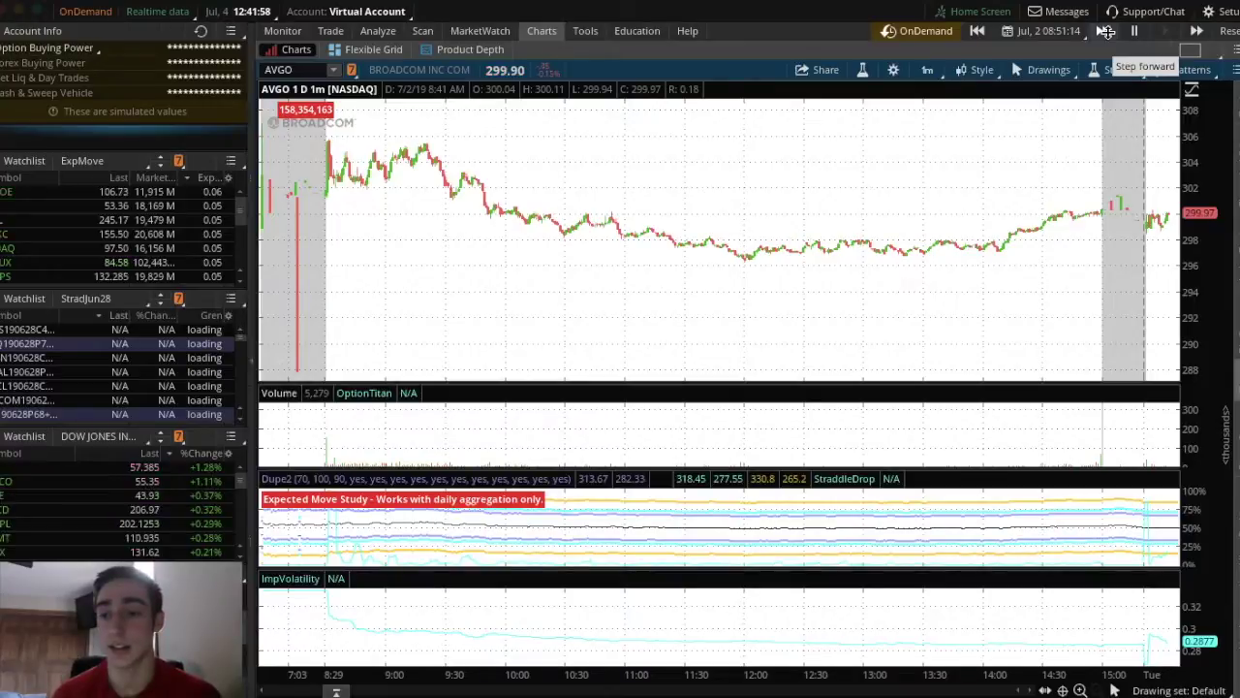